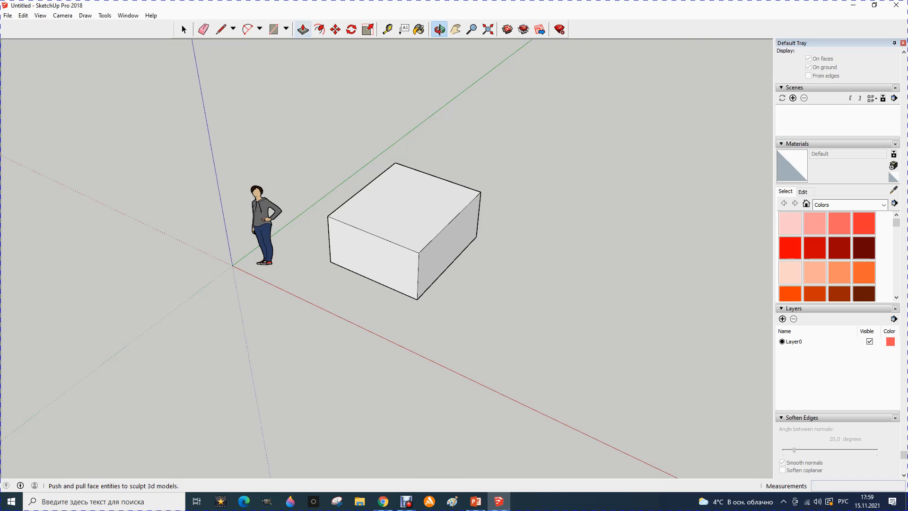
Pull the box's top face up by 1000 mm with Push/Pull.
left_click(303, 30)
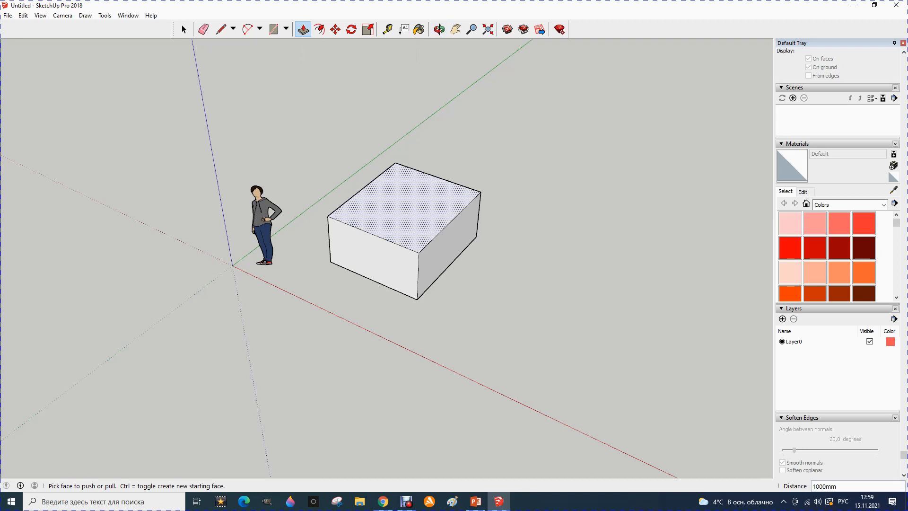
left_click(404, 208)
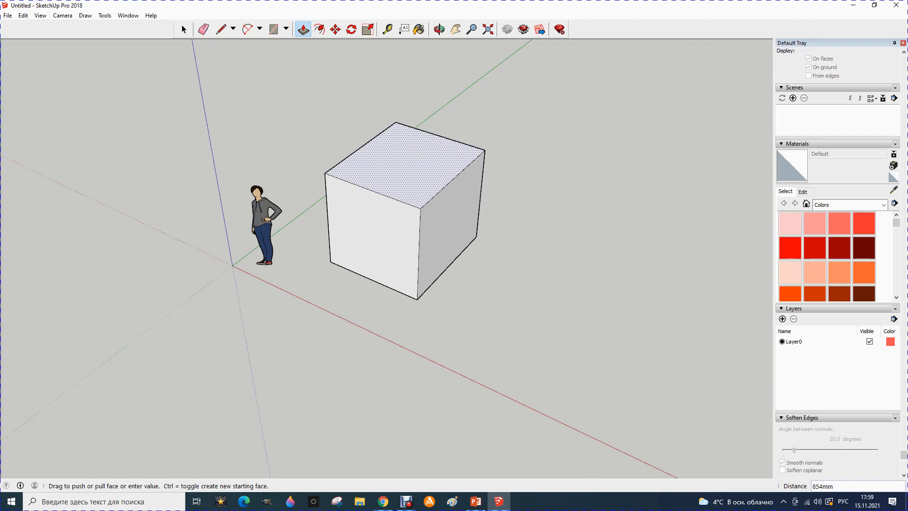
type("1000")
key("Return")
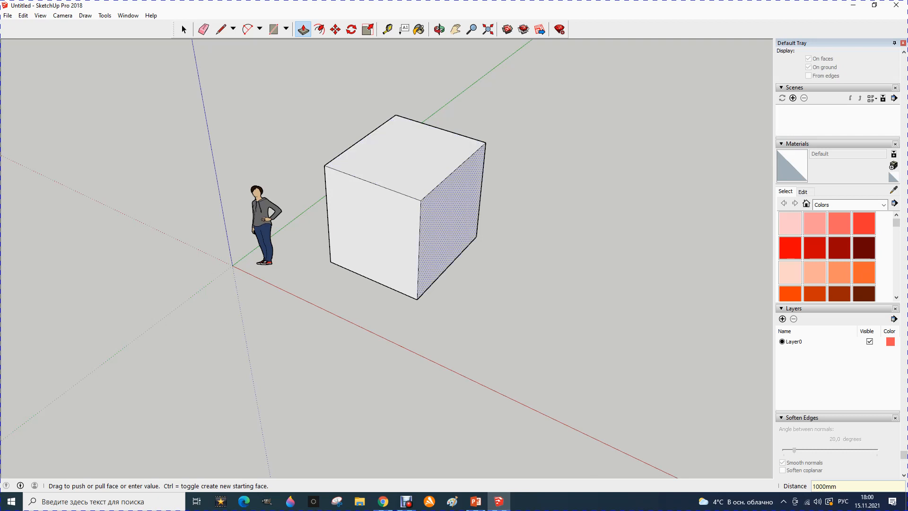
Pull the box's darker side face outward along the red axis by 500 mm.
left_click(448, 220)
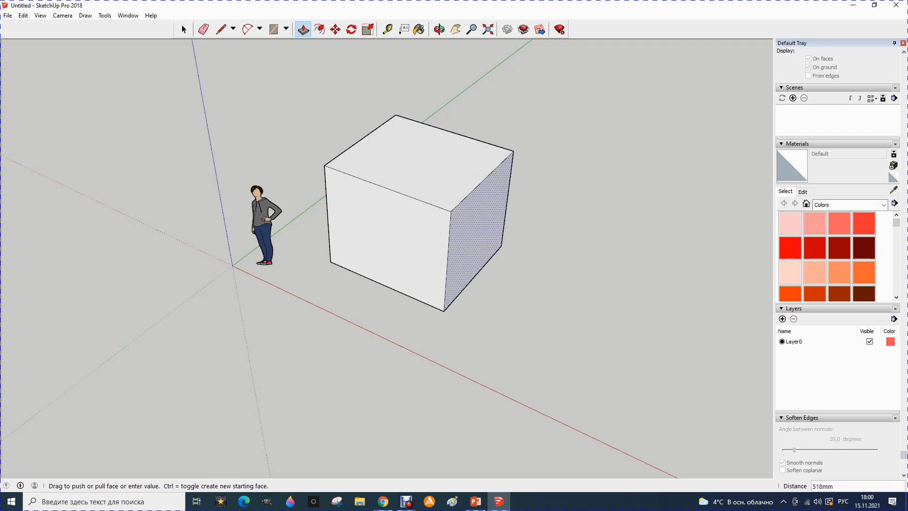
type("500mm")
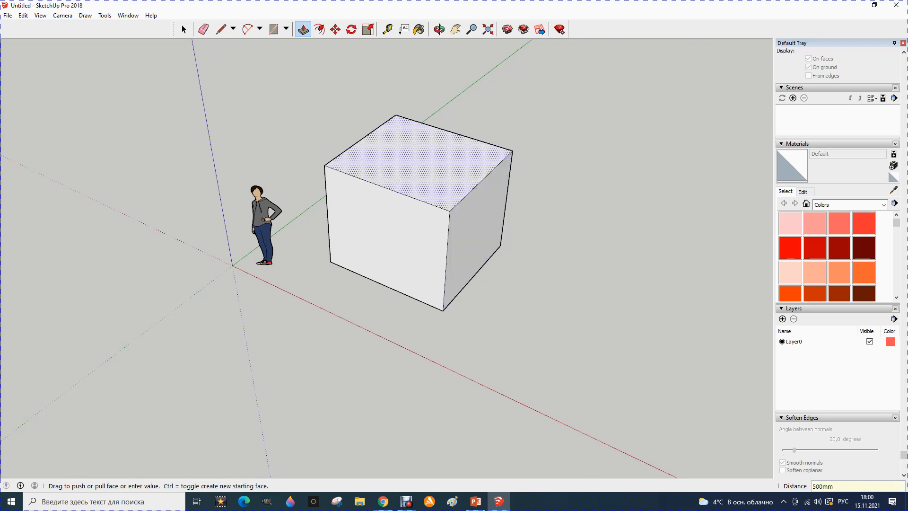
key("Return")
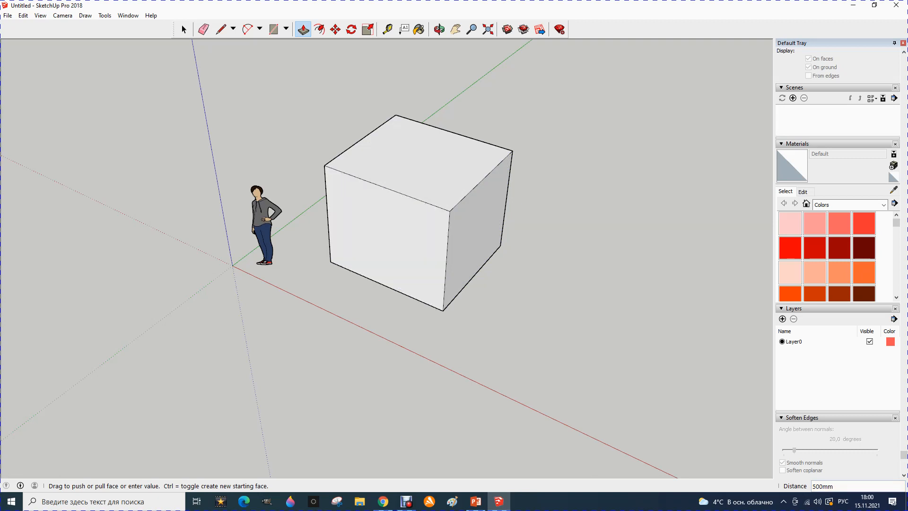
Draw a line across the box's top face parallel to the green axis, from the back edge to the front edge.
left_click(221, 29)
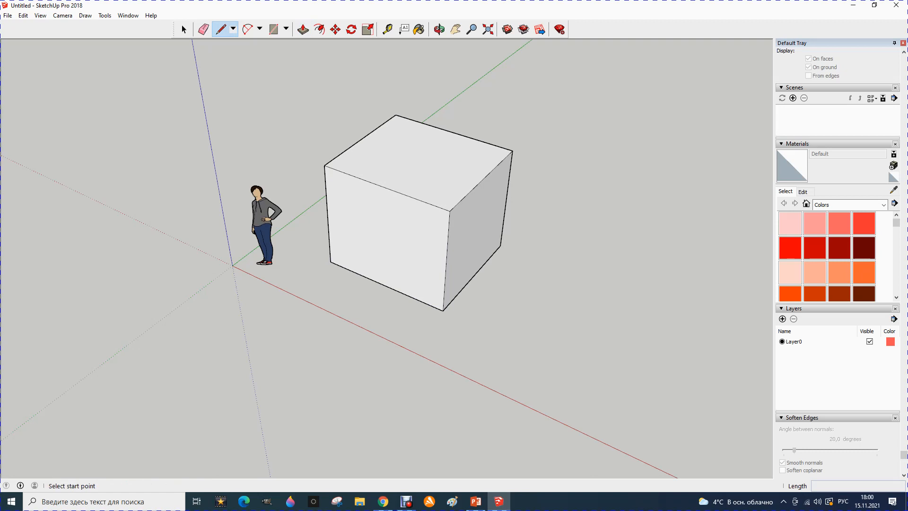
left_click(446, 130)
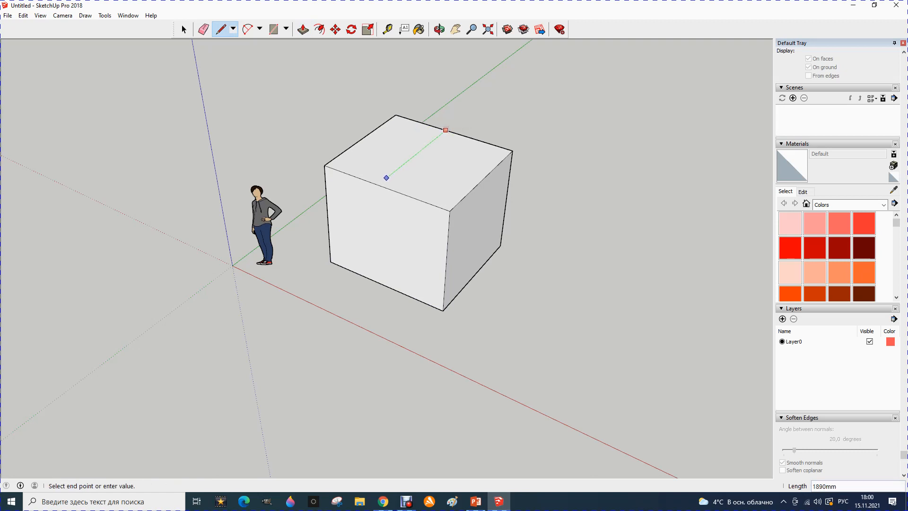
left_click(378, 184)
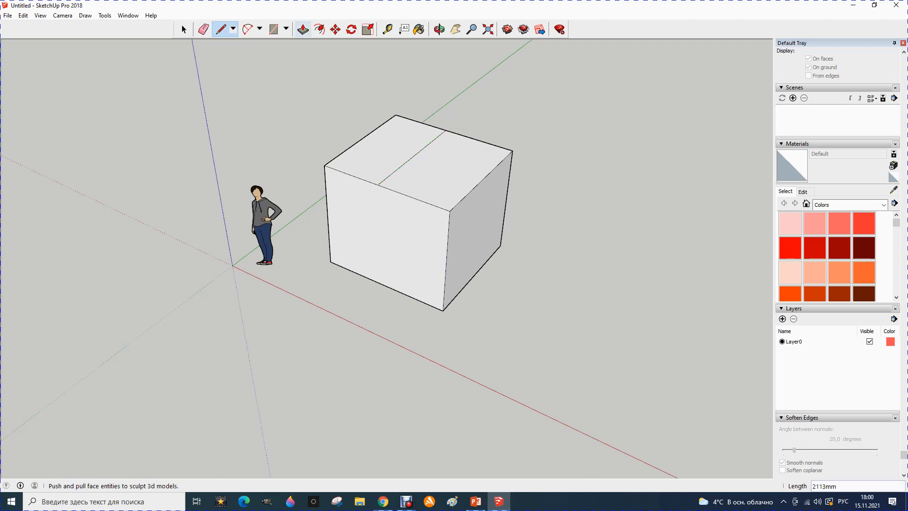
Push the part of the top face farther from the human figure down 500 mm to form a step.
left_click(303, 30)
left_click(445, 171)
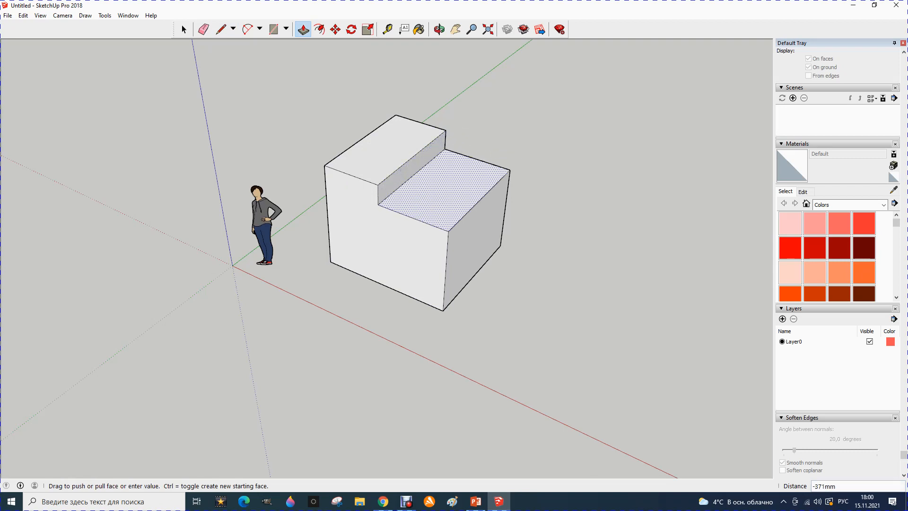
type("5")
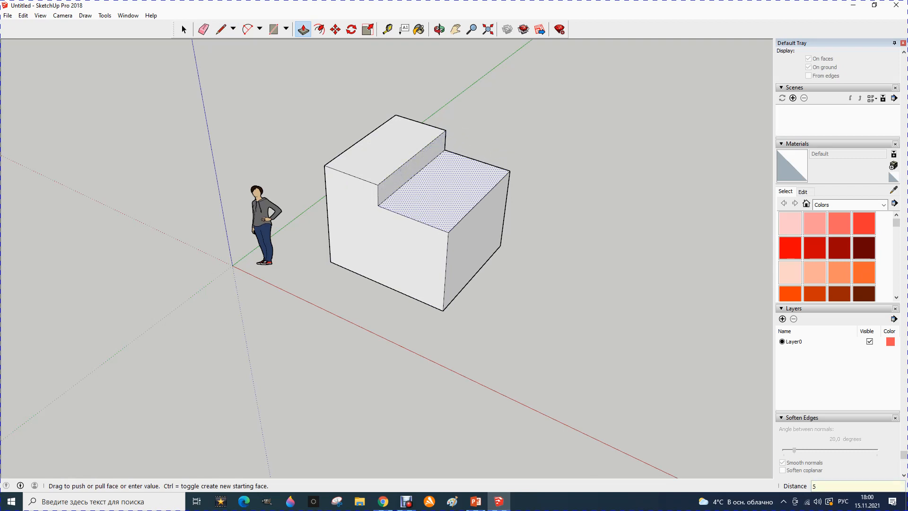
type("00")
key("Return")
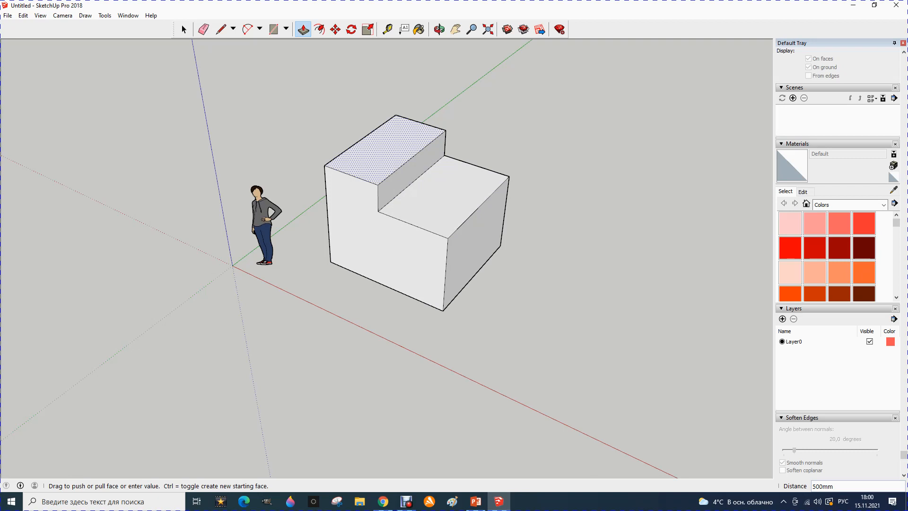
Push the raised part of the box down level with the lower step and erase the dividing edge on top.
left_click(385, 149)
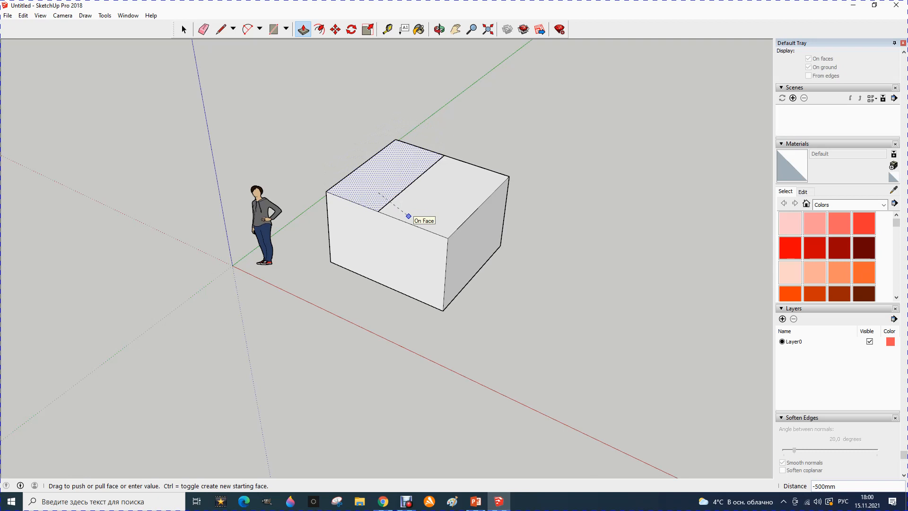
left_click(409, 216)
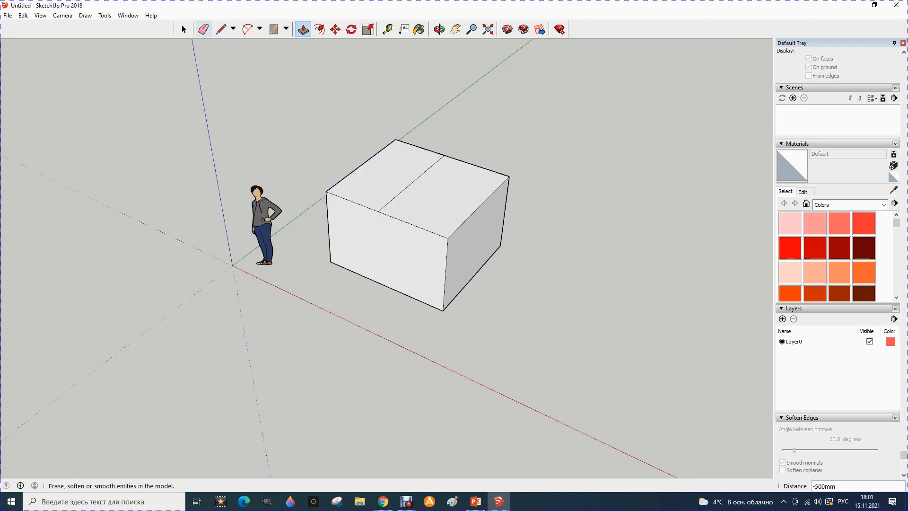
left_click(203, 29)
left_click(410, 183)
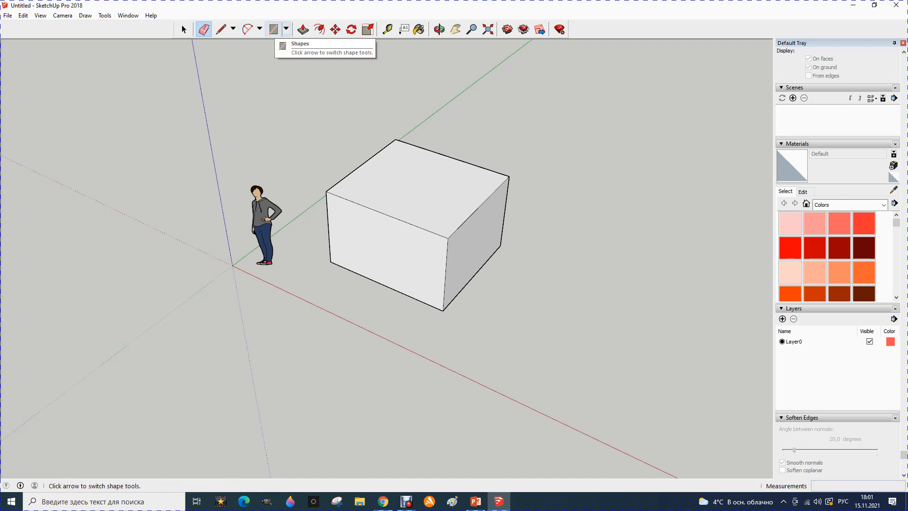
Offset the box's top face outline outward by 300 mm.
left_click(319, 30)
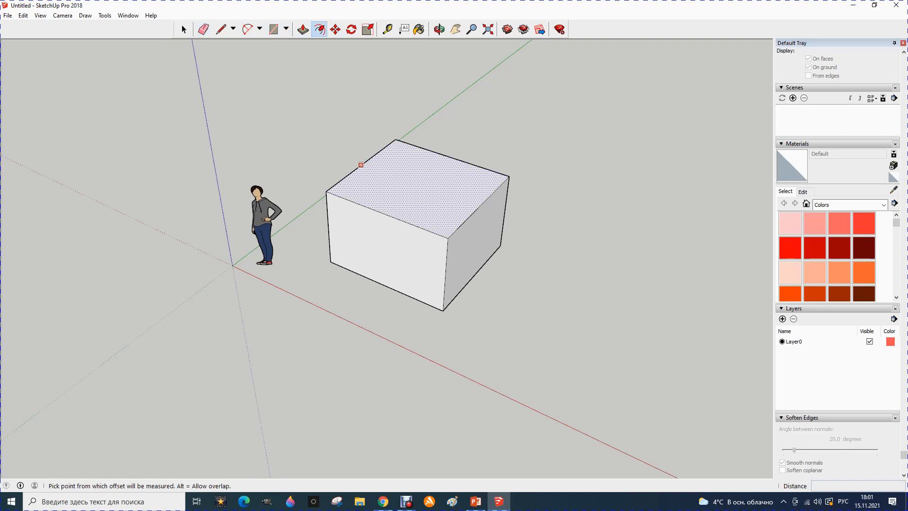
left_click(361, 165)
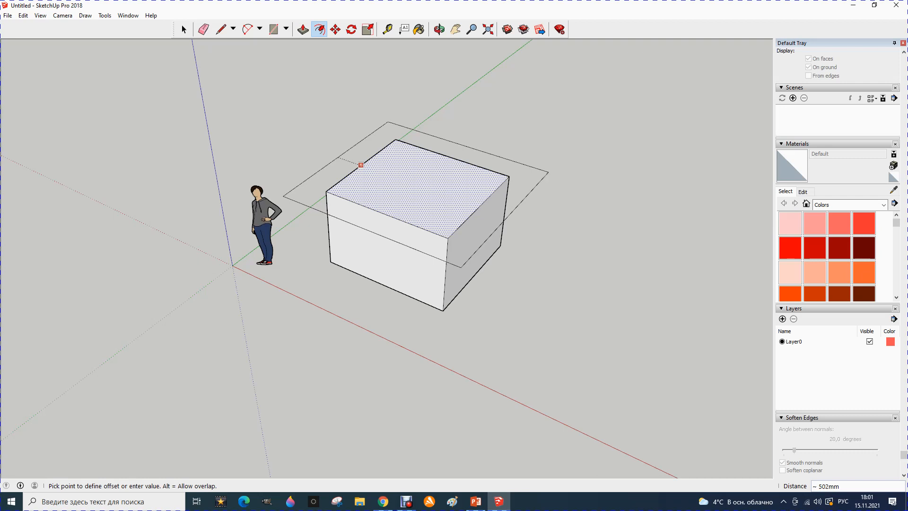
type("300")
key("Return")
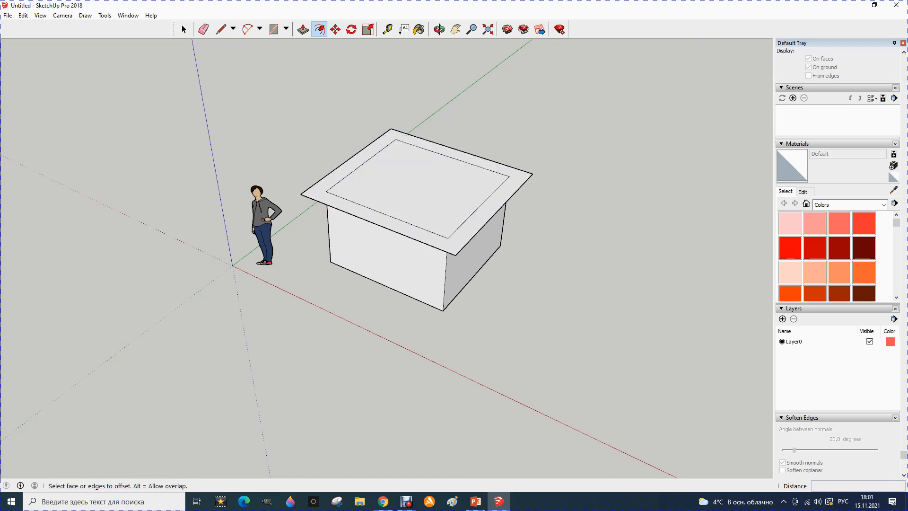
Offset the box's original top outline inward by 300 mm.
left_click(362, 164)
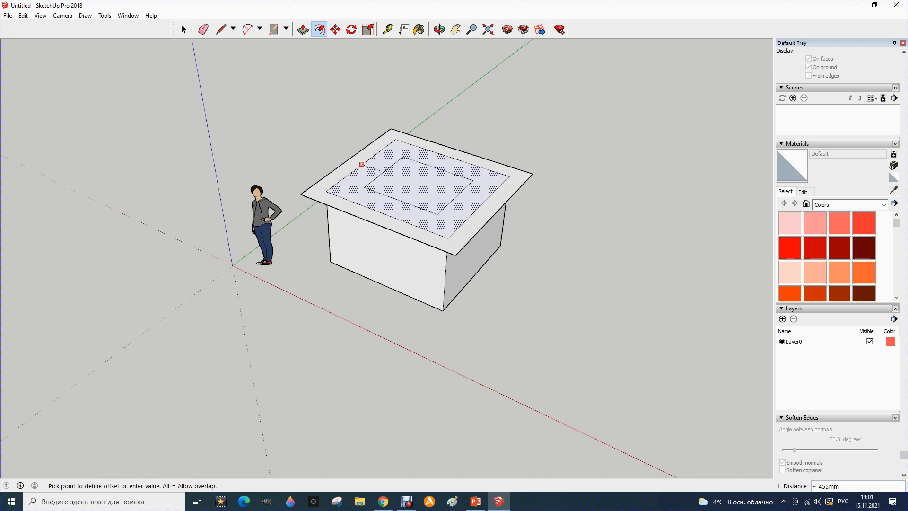
type("300")
key("Return")
key("Escape")
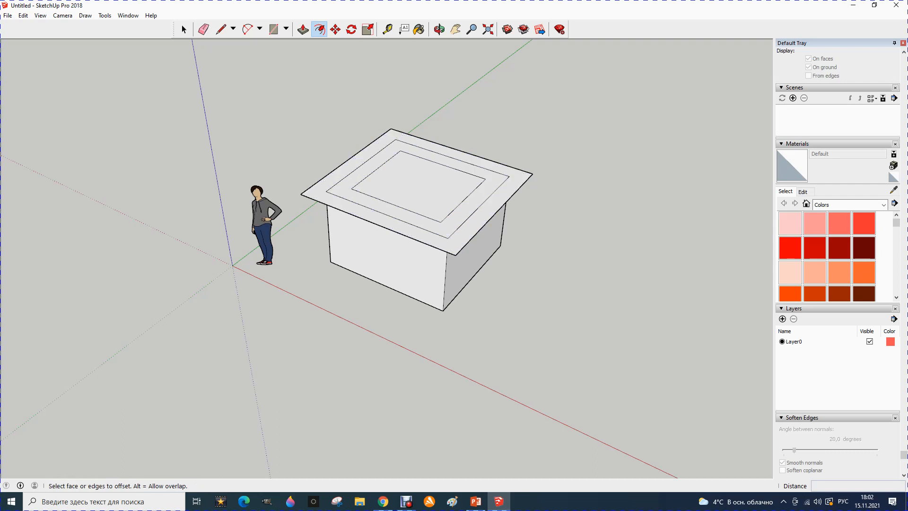
Erase the whole box with its offset outlines, including the leftover edges, keeping the human figure.
left_click(203, 29)
mouse_move(478, 166)
left_mouse_down()
mouse_move(492, 170)
mouse_move(503, 222)
left_mouse_up()
left_click(184, 29)
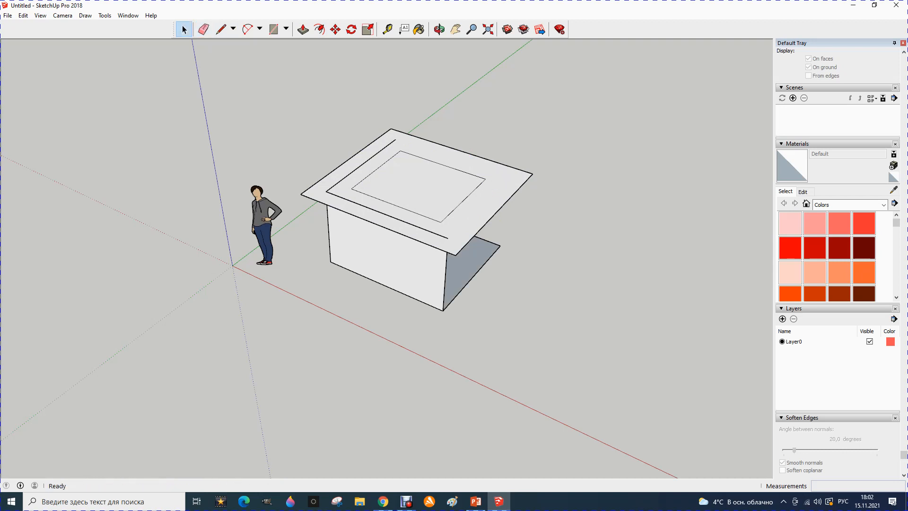
left_click_drag(305, 84, 504, 230)
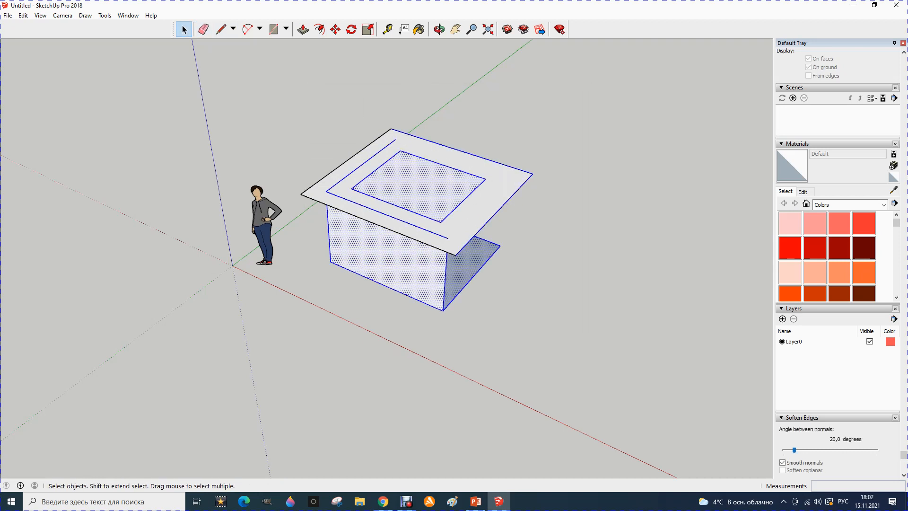
key("Delete")
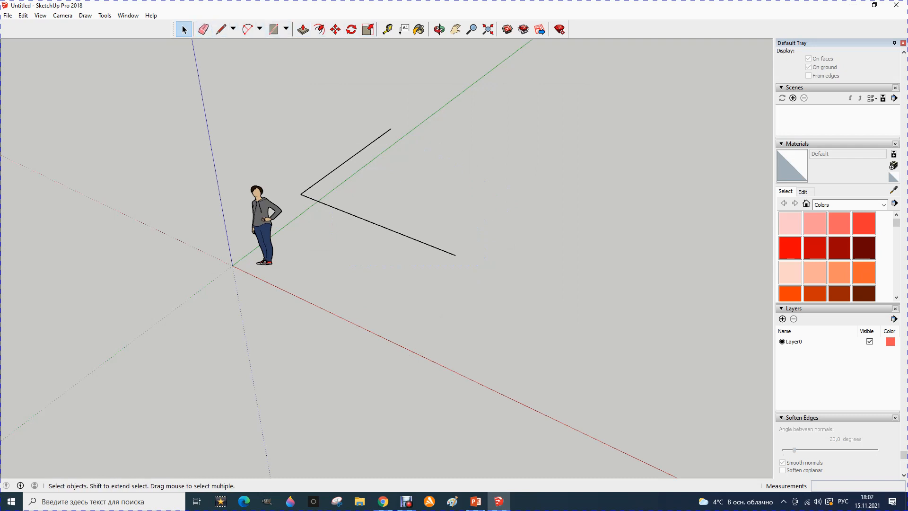
left_click(203, 29)
left_click(346, 162)
left_click(378, 225)
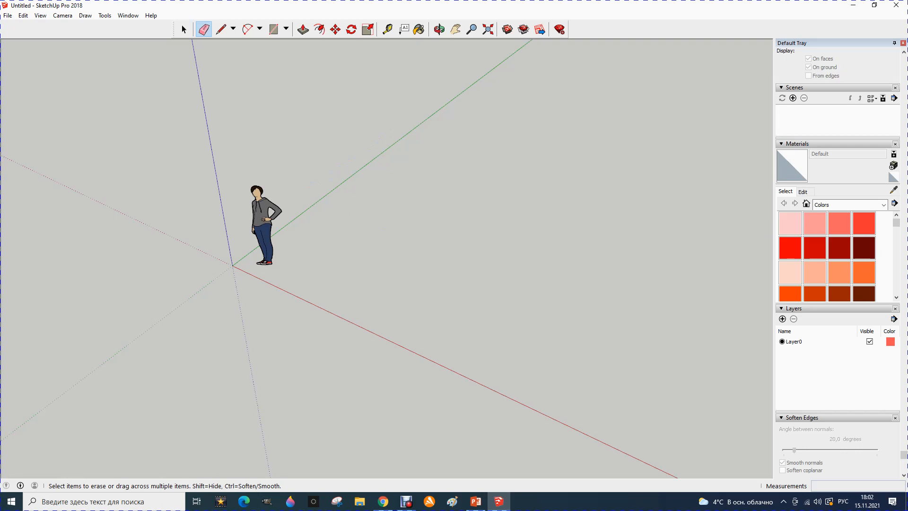
Draw a ground rectangle about 1808 by 1693 mm and pull it up about 1606 mm into a box.
left_click(274, 30)
left_click(399, 263)
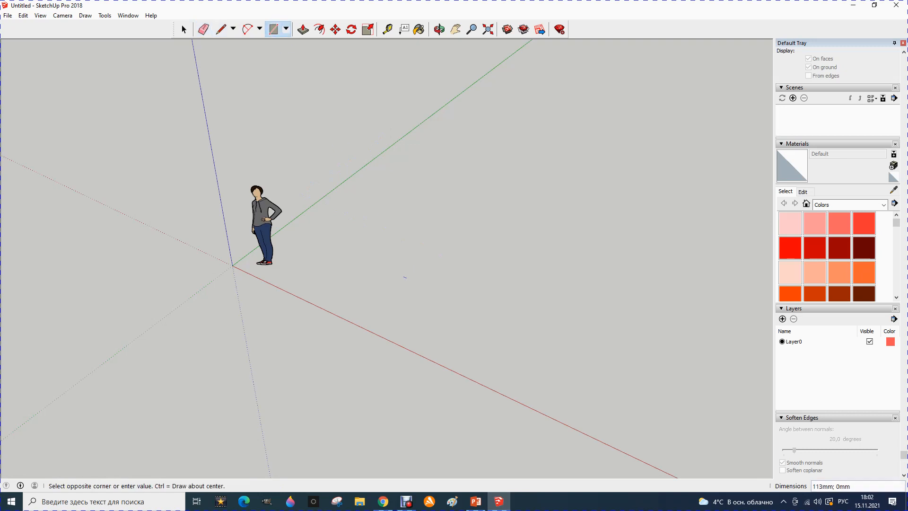
left_click(538, 261)
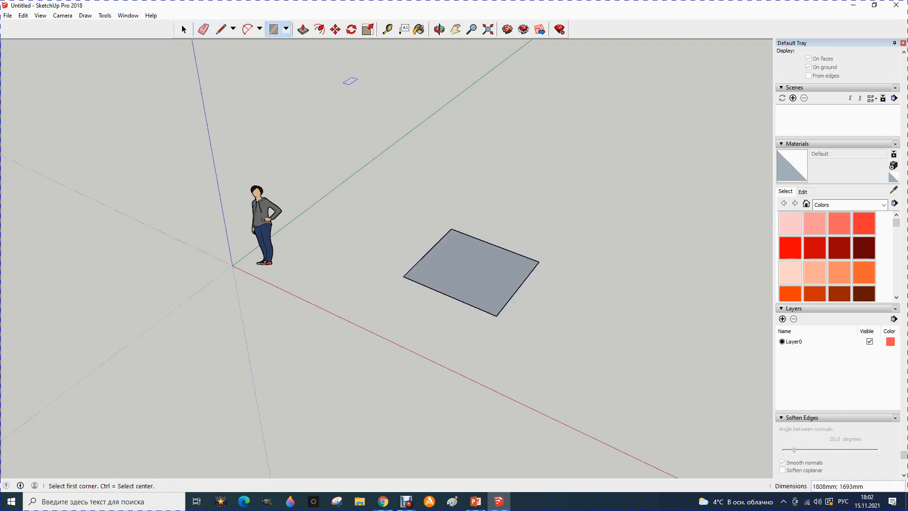
left_click(303, 29)
left_click(471, 272)
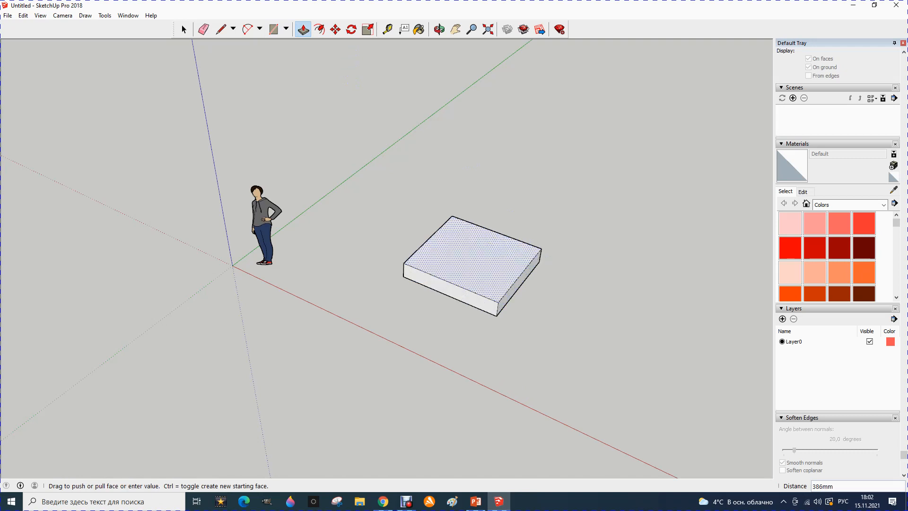
left_click(476, 201)
Select the whole box and move it 1500 mm along the red axis, away from the human figure.
key("space")
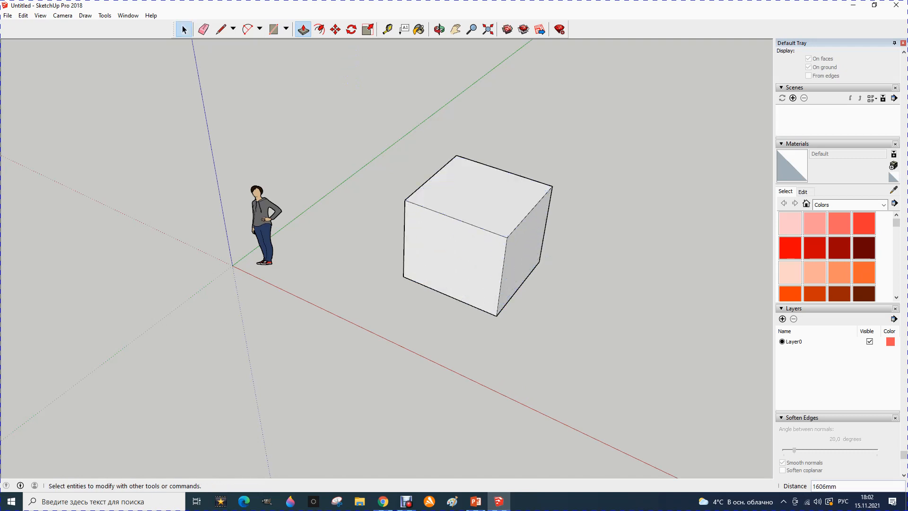
left_click_drag(341, 95, 570, 307)
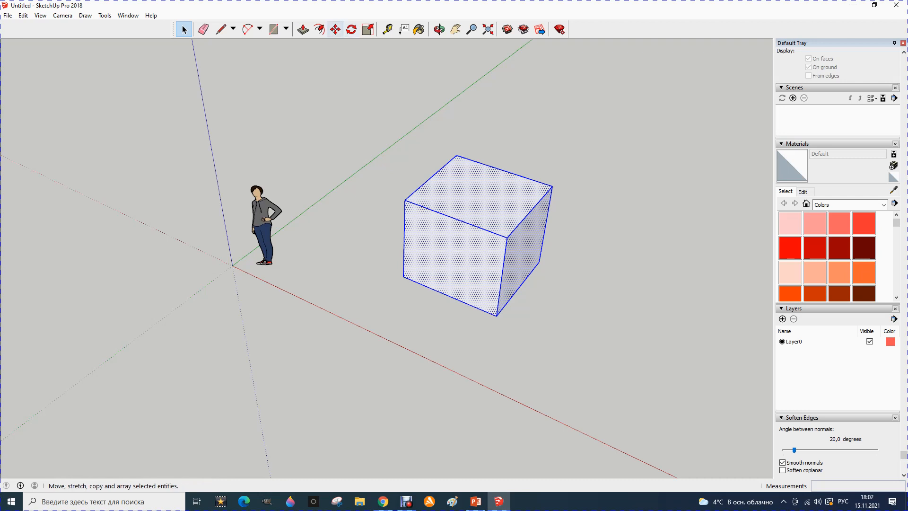
left_click(335, 30)
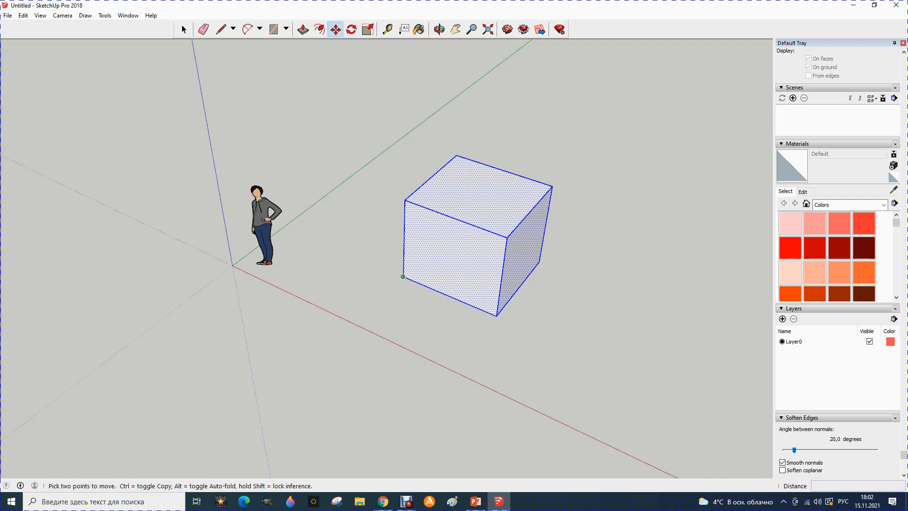
left_click(403, 276)
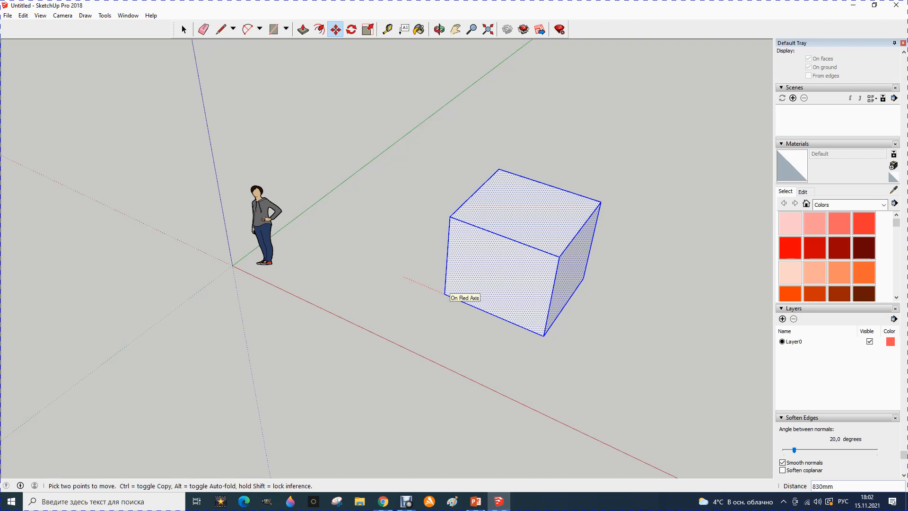
type("1500")
key("Return")
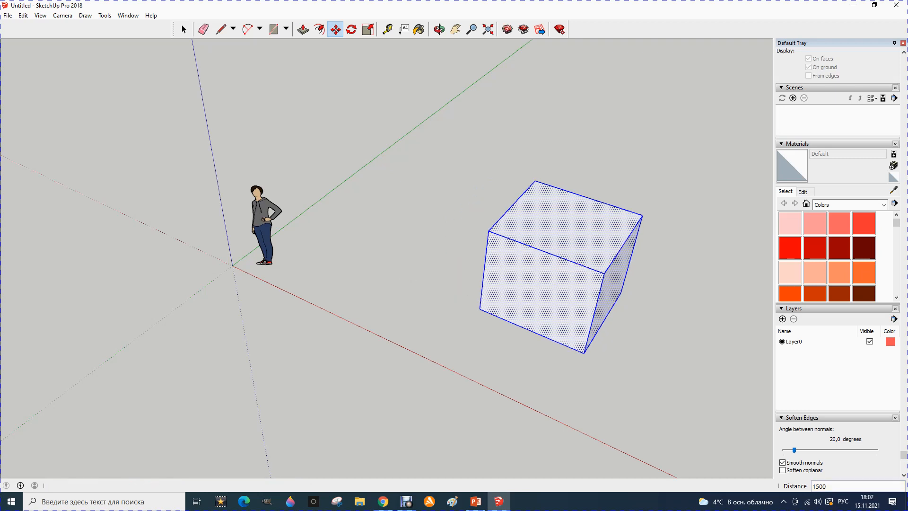
scroll(322, 225, "down", 1)
scroll(288, 223, "down", 1)
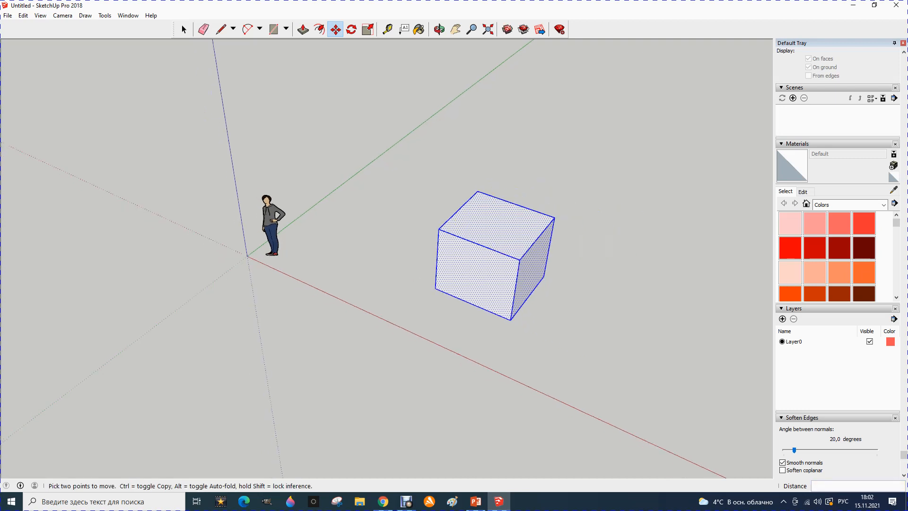
scroll(321, 256, "down", 1)
scroll(317, 261, "down", 1)
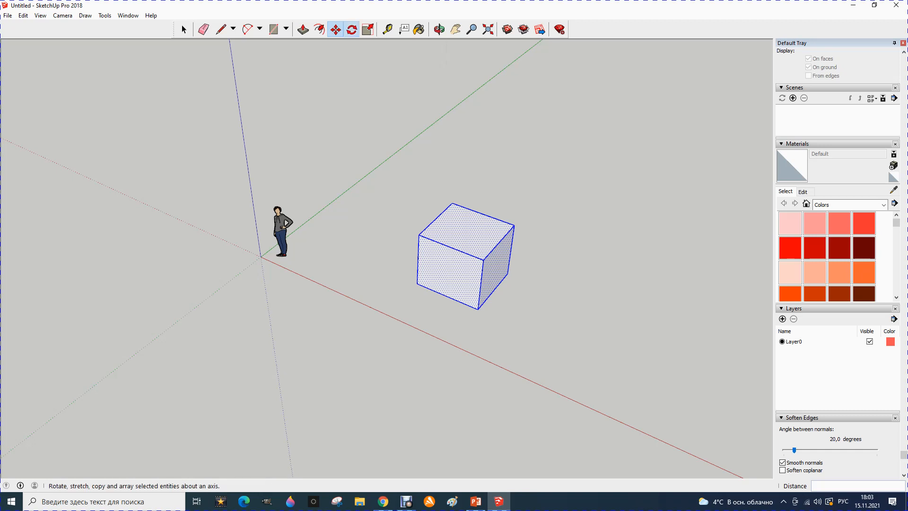
Rotate the selected box 50 degrees in the ground plane about its front bottom corner nearest the human figure, using the red axis as baseline.
left_click(352, 29)
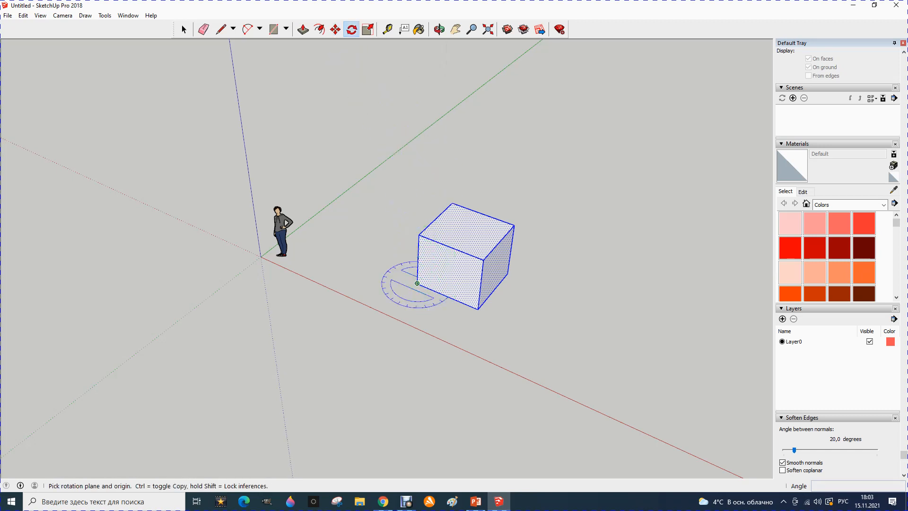
left_click(417, 284)
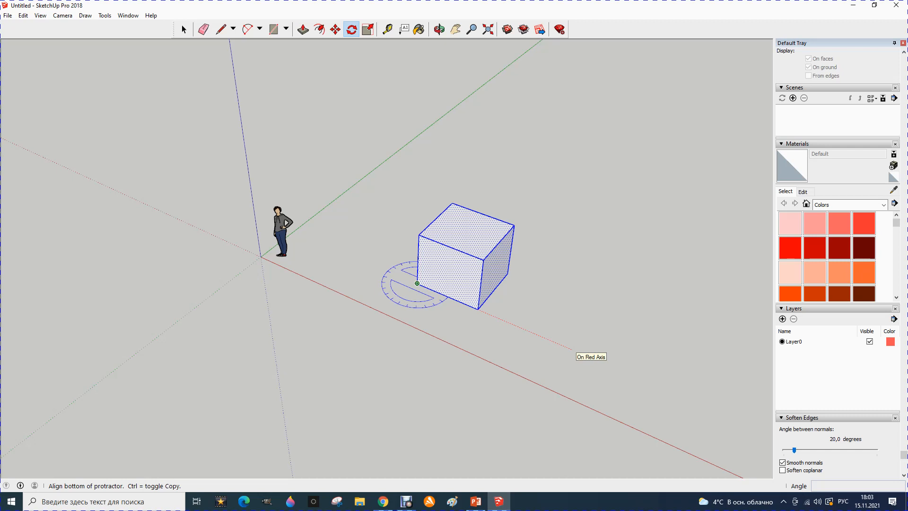
left_click(572, 349)
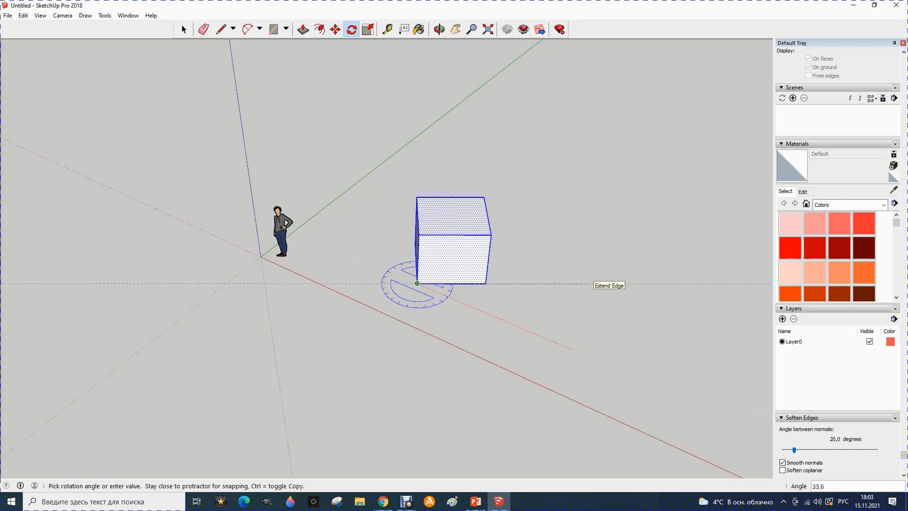
type("50")
key("Return")
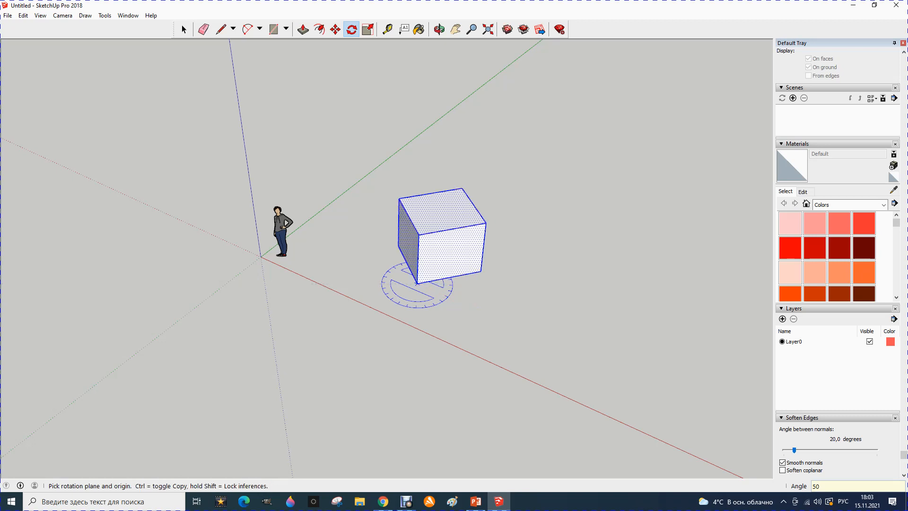
left_click(183, 29)
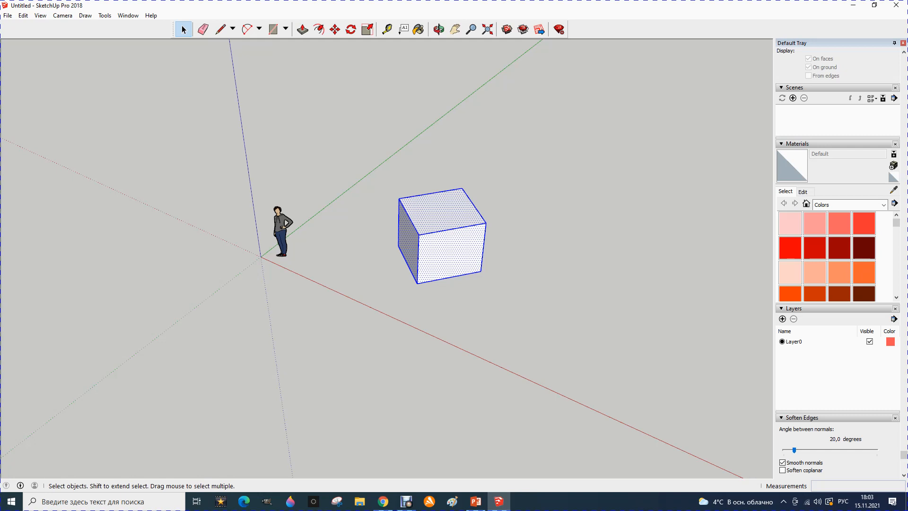
left_click(105, 15)
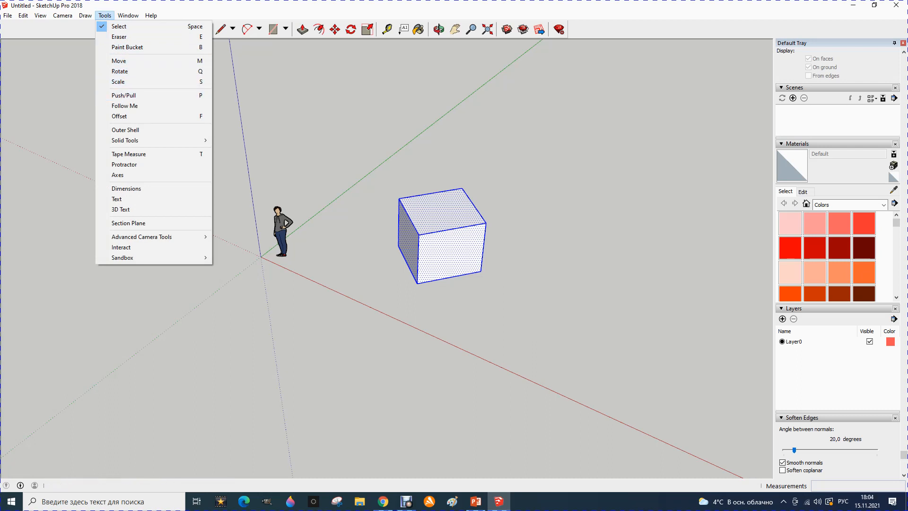
key("Escape")
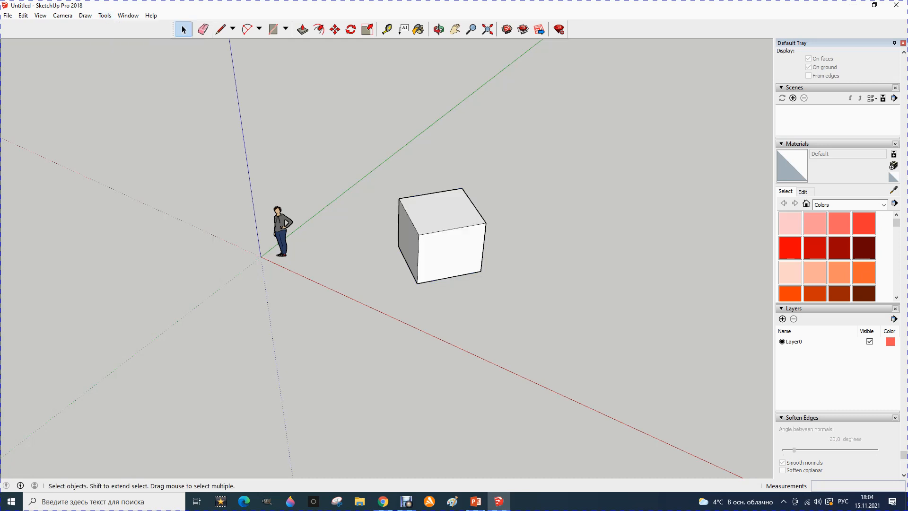
key("s")
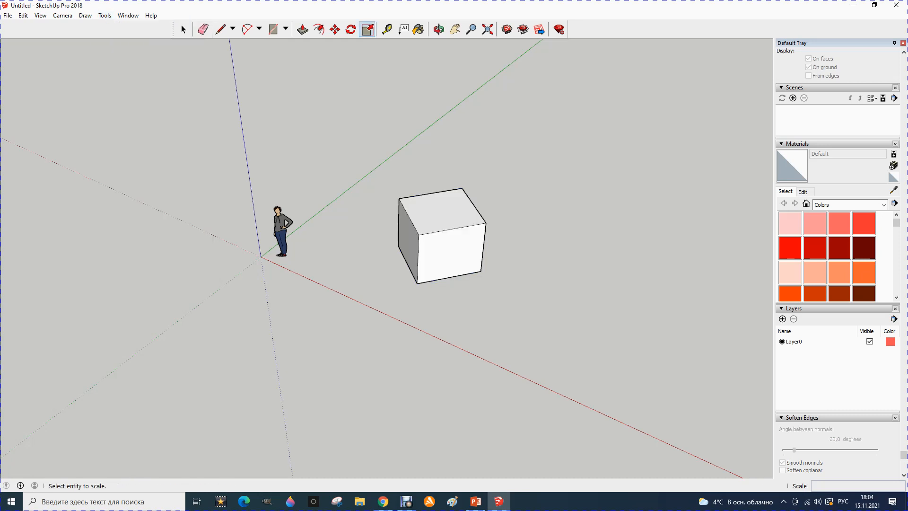
left_click(184, 30)
left_click_drag(268, 109, 618, 339)
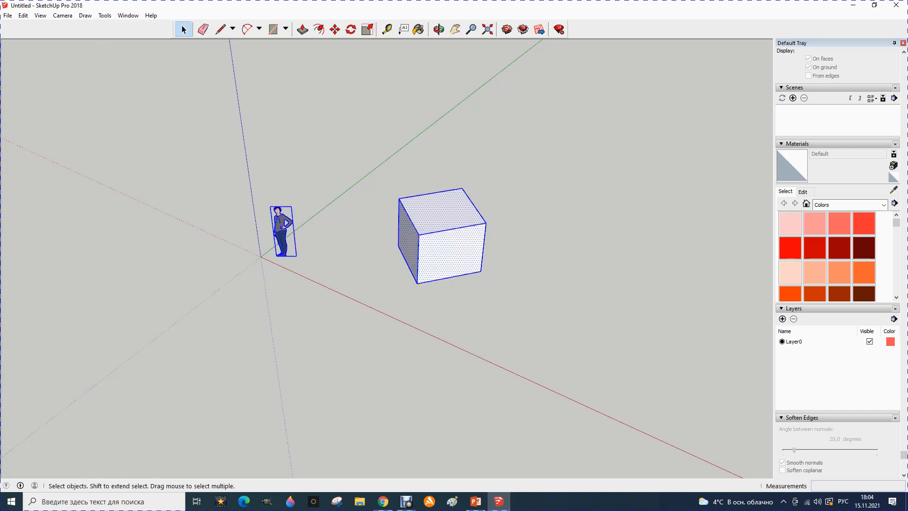
Select only the box, without the human figure, and scale it uniformly by a factor of 2 from its far upper bounding corner.
left_click(326, 112)
mouse_move(326, 112)
left_mouse_down()
mouse_move(499, 236)
mouse_move(571, 335)
left_mouse_up()
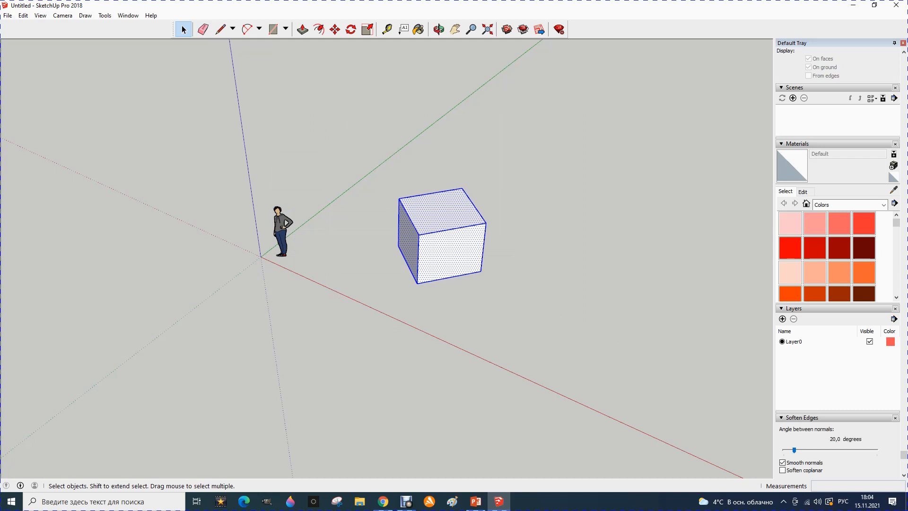
key("s")
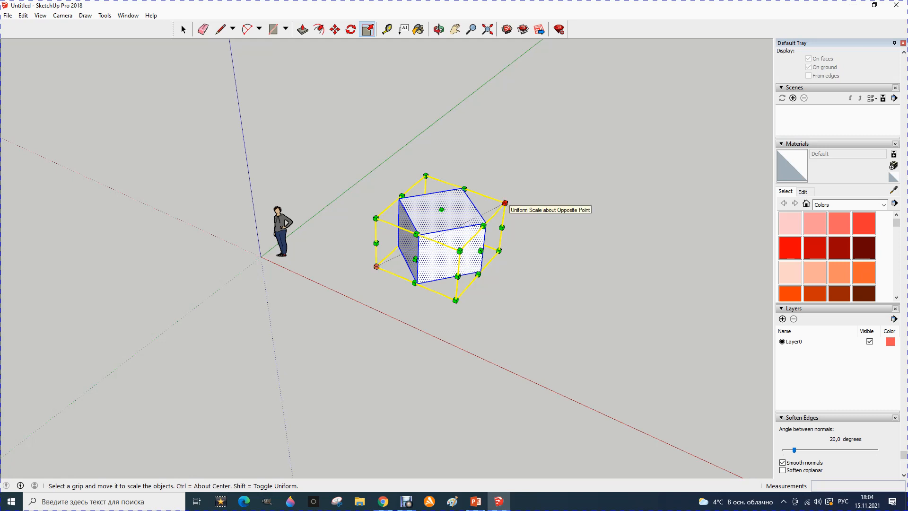
left_click_drag(505, 203, 534, 188)
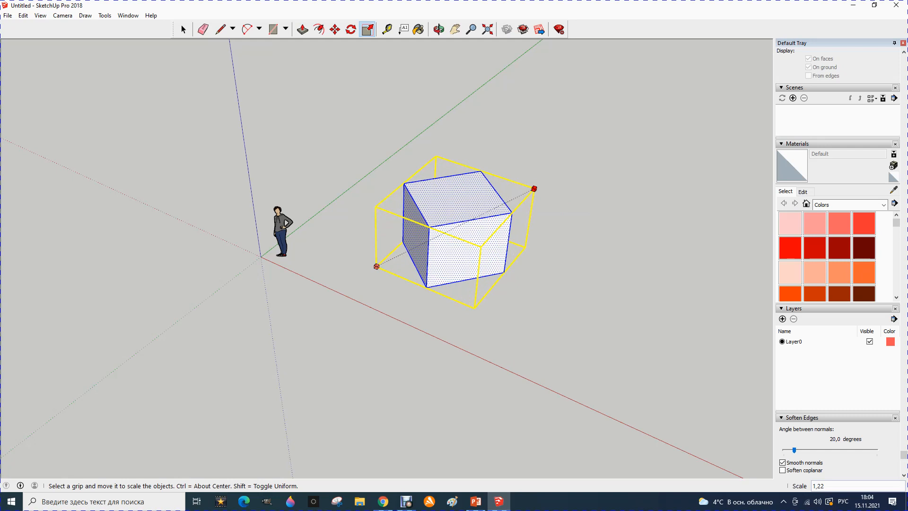
left_click_drag(534, 188, 556, 178)
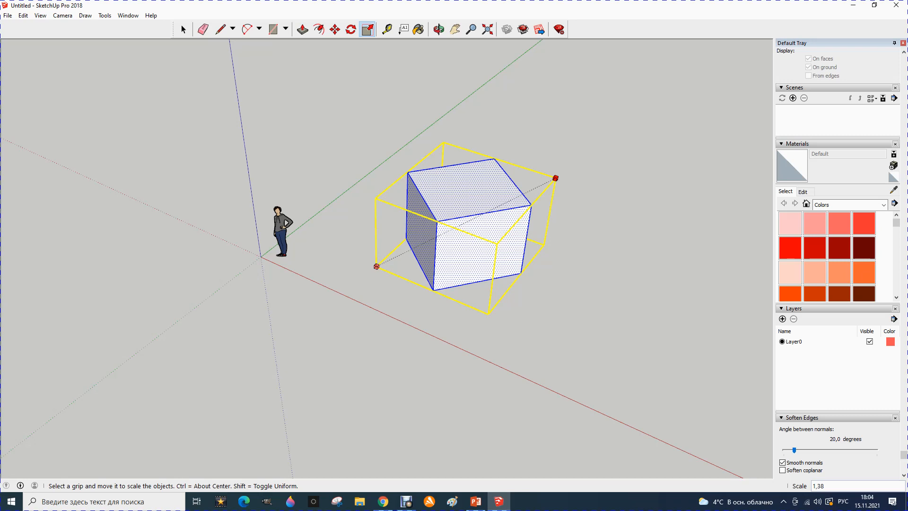
left_click_drag(556, 177, 539, 186)
type("2")
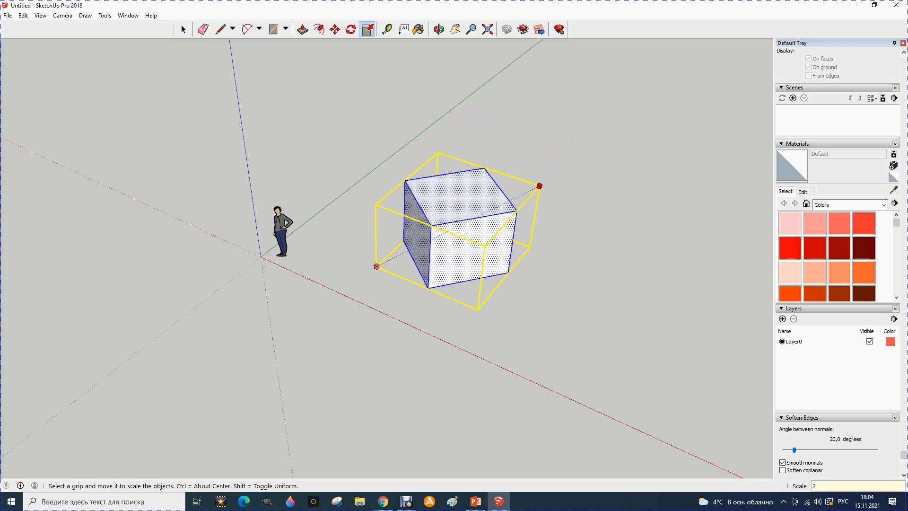
key("Return")
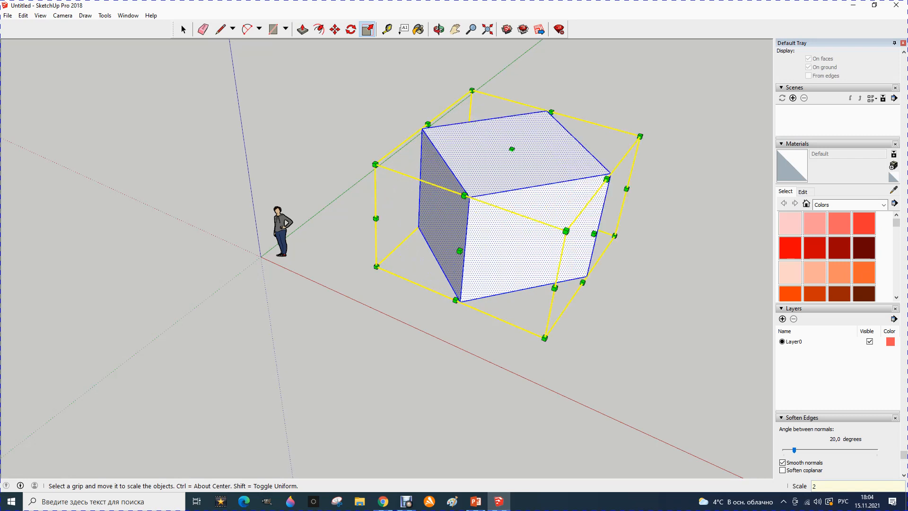
Scale the box upward along the blue axis by a factor of 2 and clear its selection.
scroll(350, 189, "down", 1)
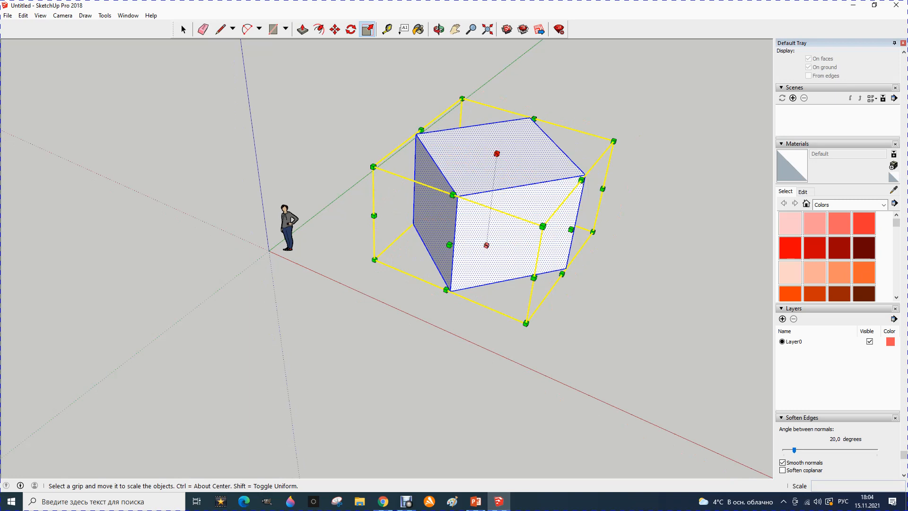
left_click_drag(497, 153, 498, 142)
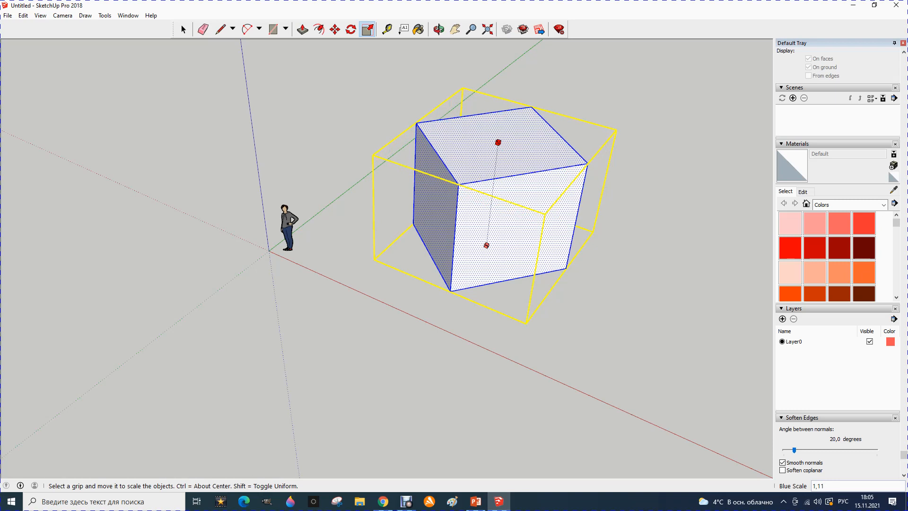
left_click_drag(498, 142, 498, 140)
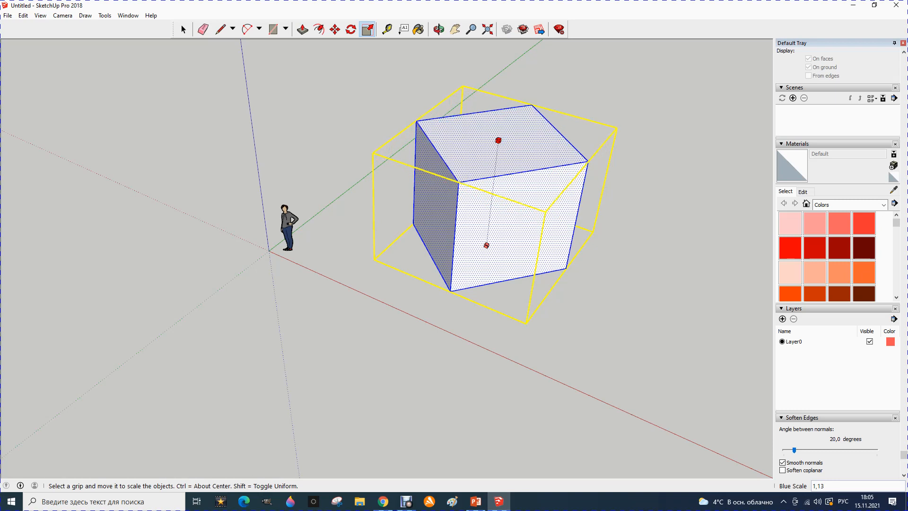
type("2")
key("Return")
scroll(371, 201, "down", 2)
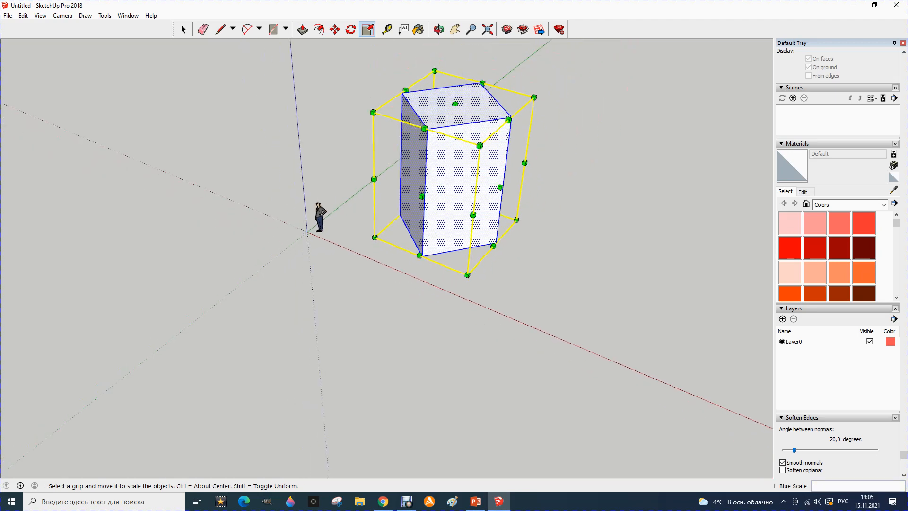
key("Escape")
scroll(426, 231, "down", 1)
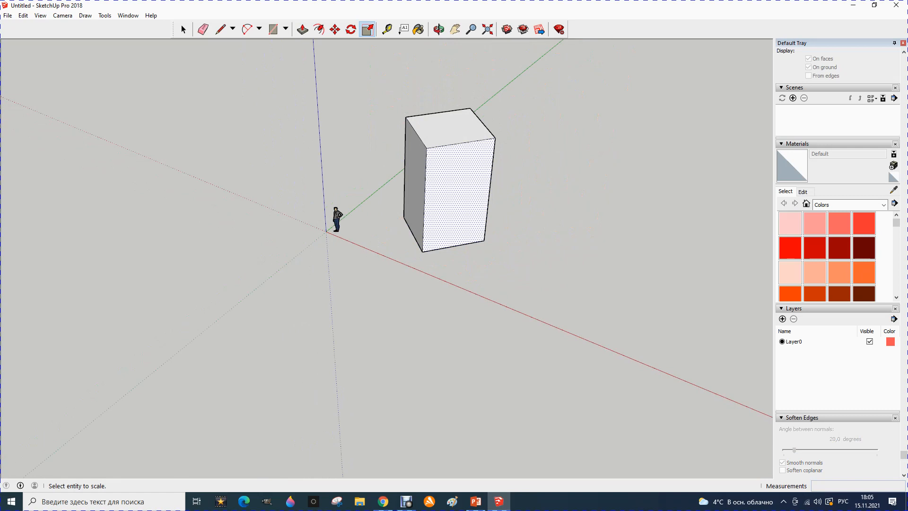